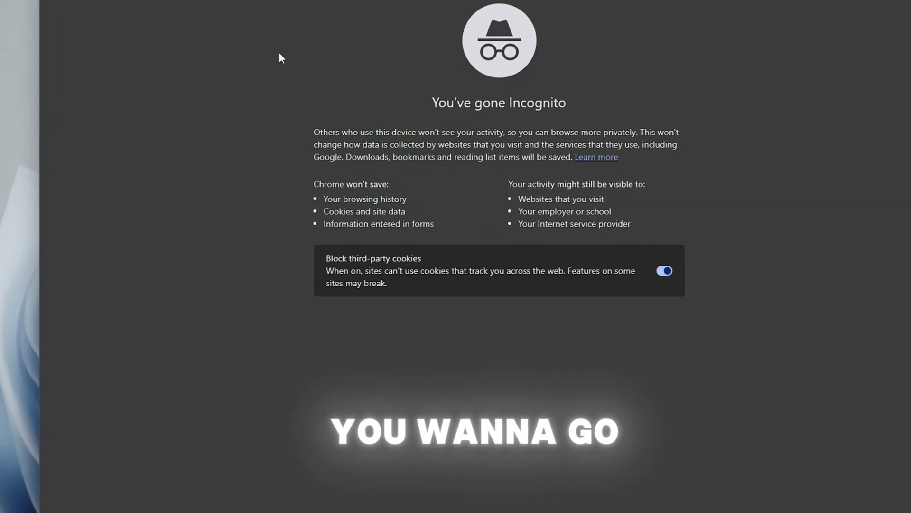
Search Google for "Ds4windows" and open the Ryochan7/DS4Windows releases page on GitHub at the Version 3.3.3 assets.
key(ctrl+l)
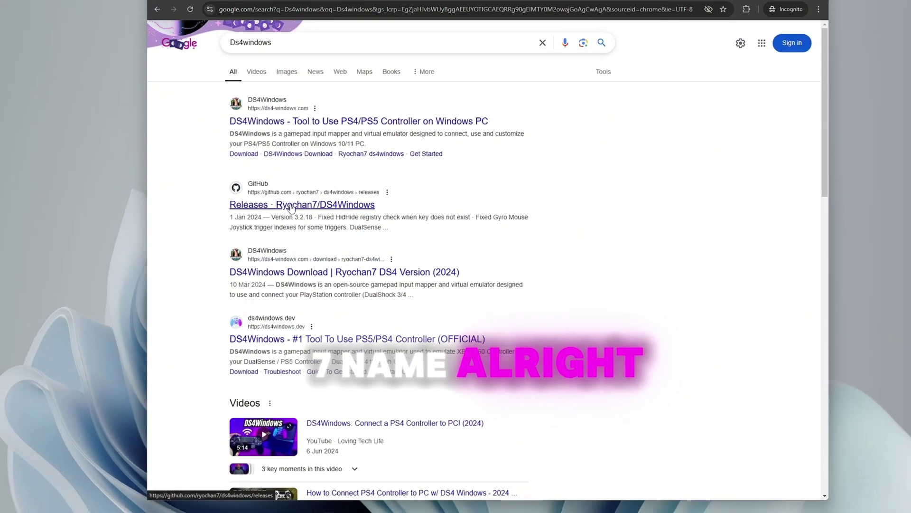
click(255, 199)
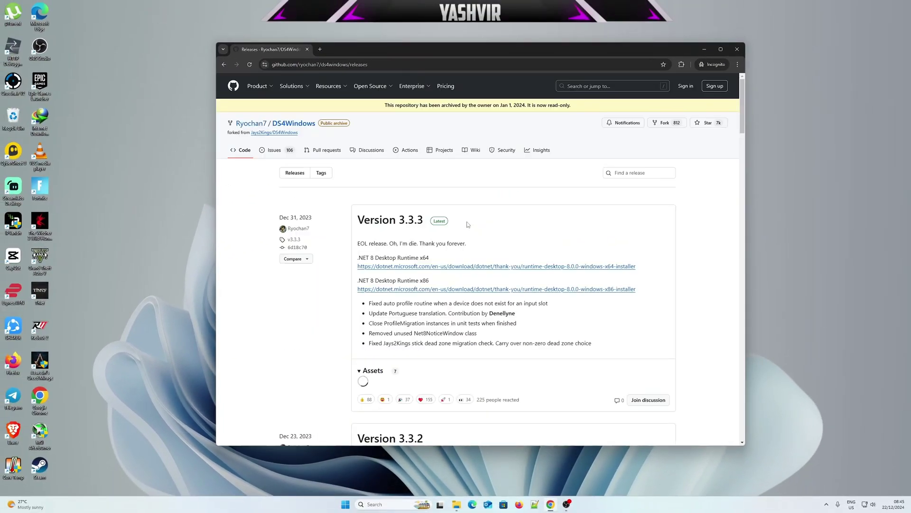
scroll(415, 213, down, 2)
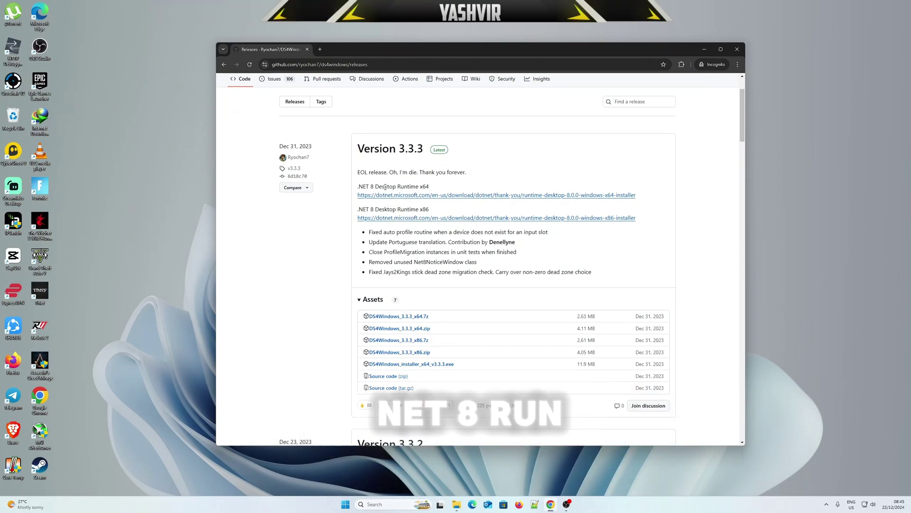
Download the .NET 8 Desktop Runtime x64 installer and DS4Windows_3.3.3_x64.zip to the Downloads folder.
double_click(424, 186)
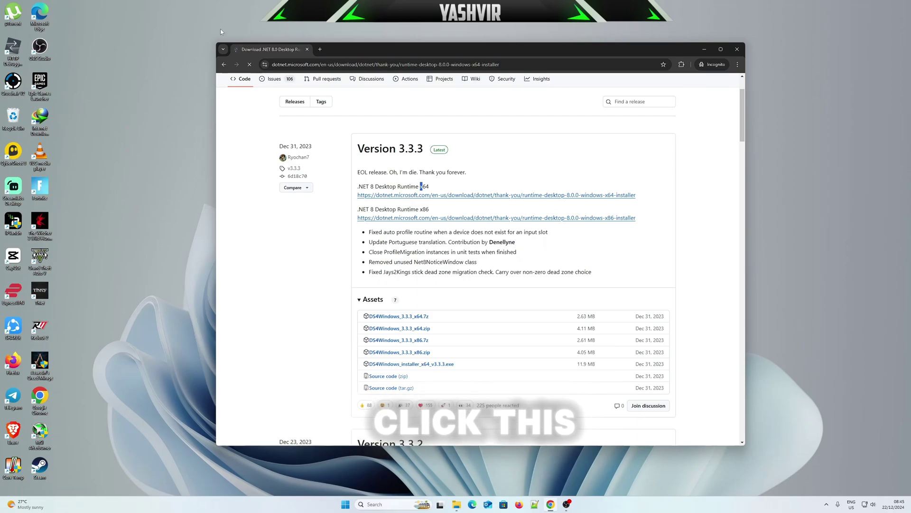
click(224, 65)
right_click(434, 195)
click(453, 203)
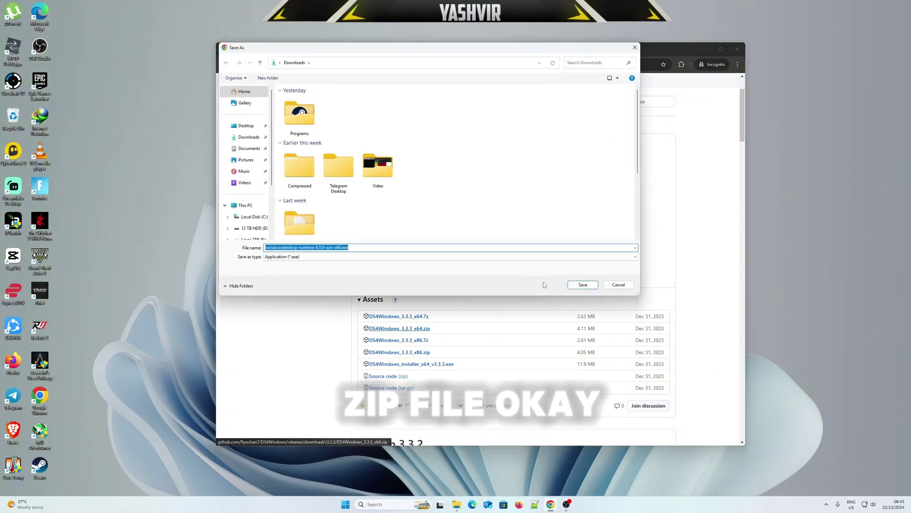
key(Return)
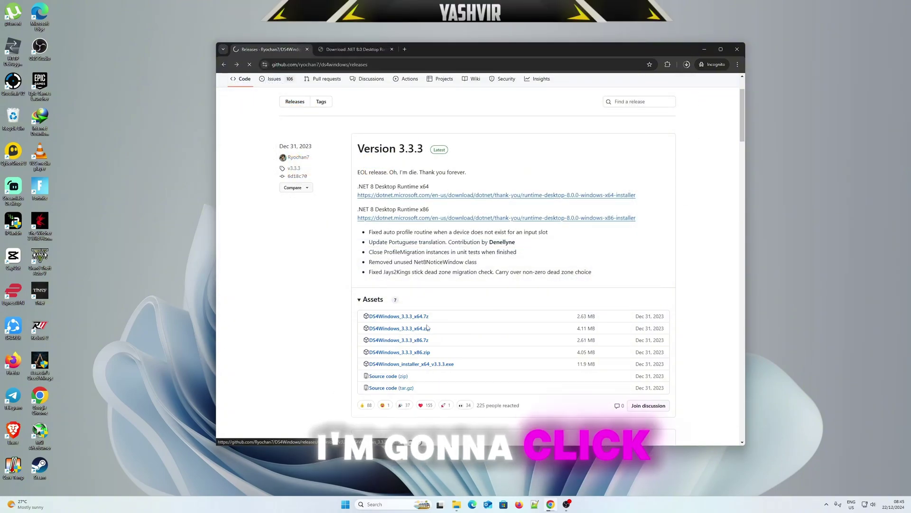
click(407, 332)
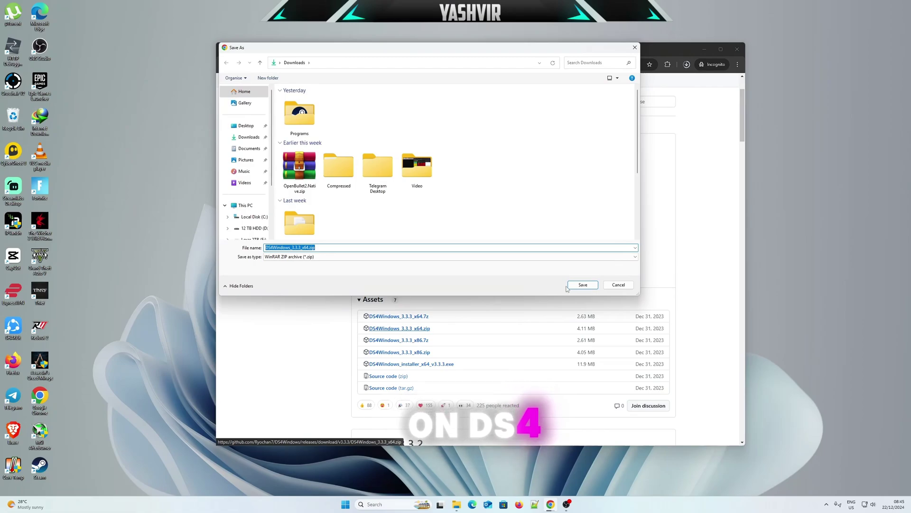
click(568, 287)
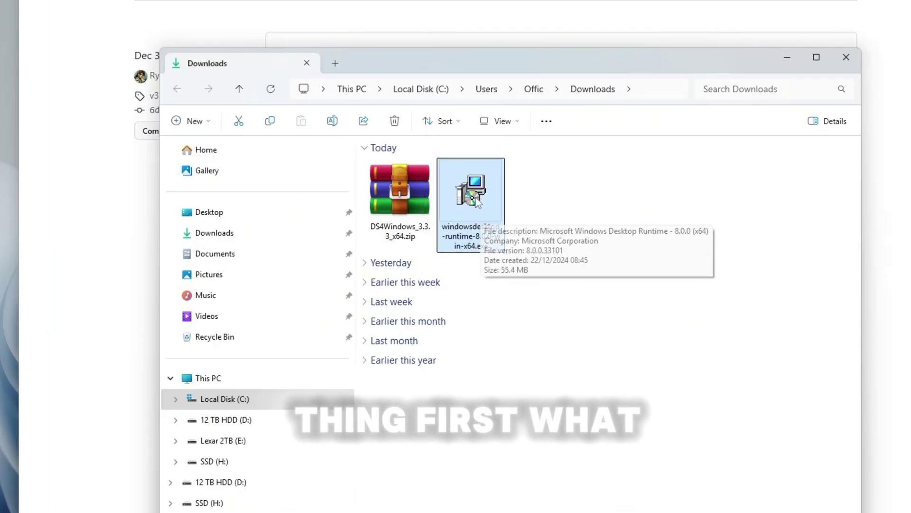
Install Microsoft Windows Desktop Runtime 8.0.0 (x64) from the Downloads folder and close its installer.
right_click(470, 197)
click(509, 250)
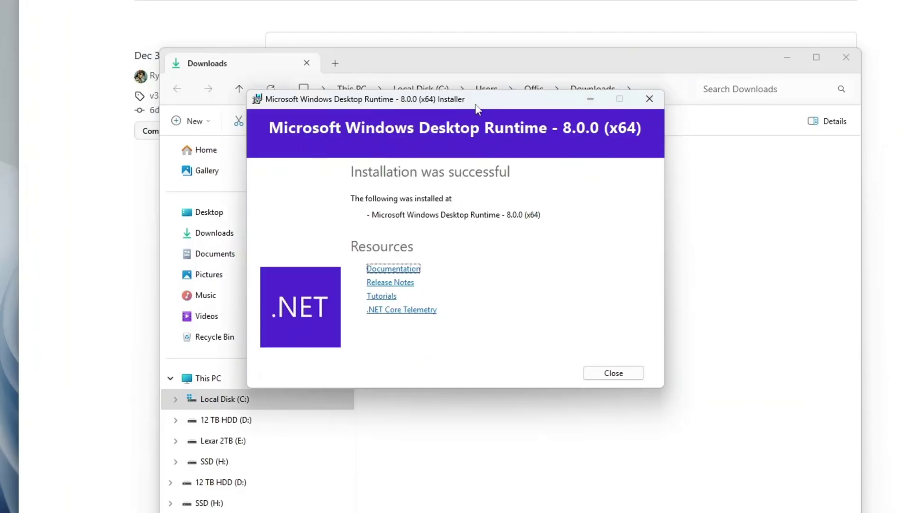
drag(477, 109, 572, 171)
drag(494, 181, 516, 204)
click(727, 467)
Extract DS4Windows_3.3.3_x64.zip with WinRAR in Downloads and open the extracted DS4Windows folder.
click(397, 212)
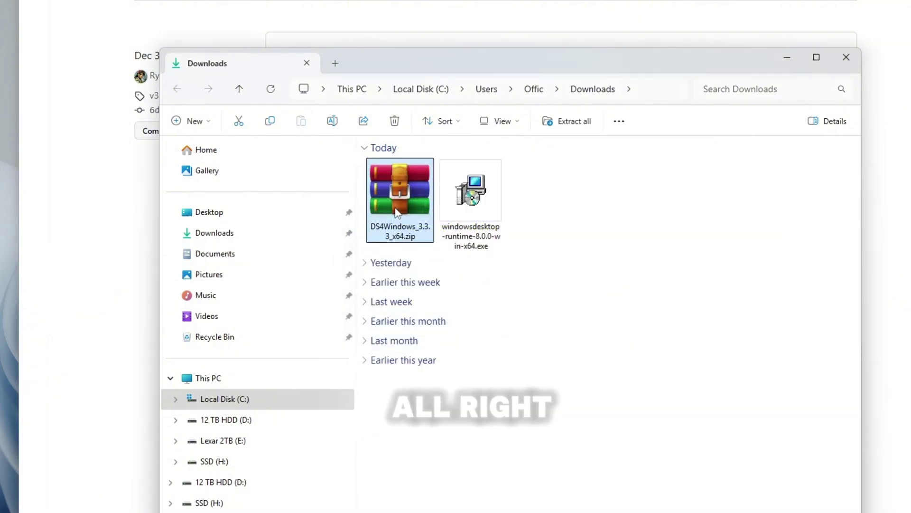
right_click(397, 212)
mouse_move(529, 473)
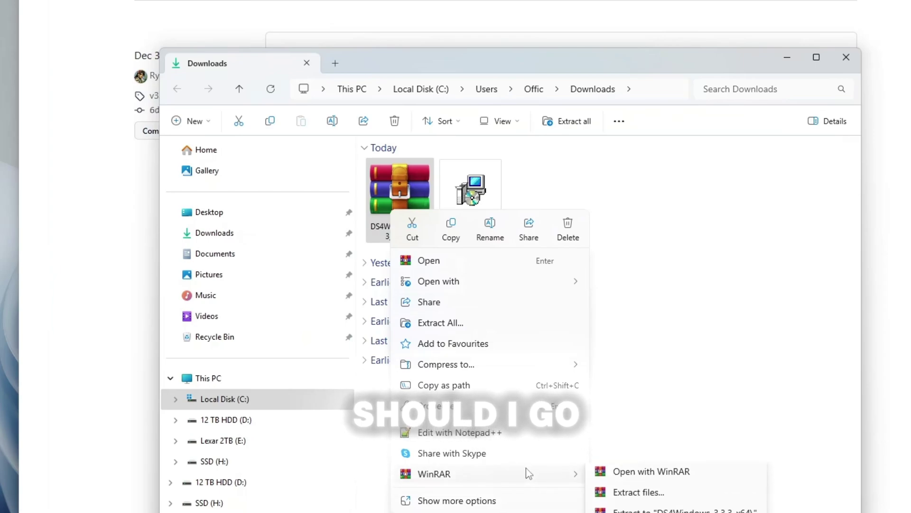
click(647, 505)
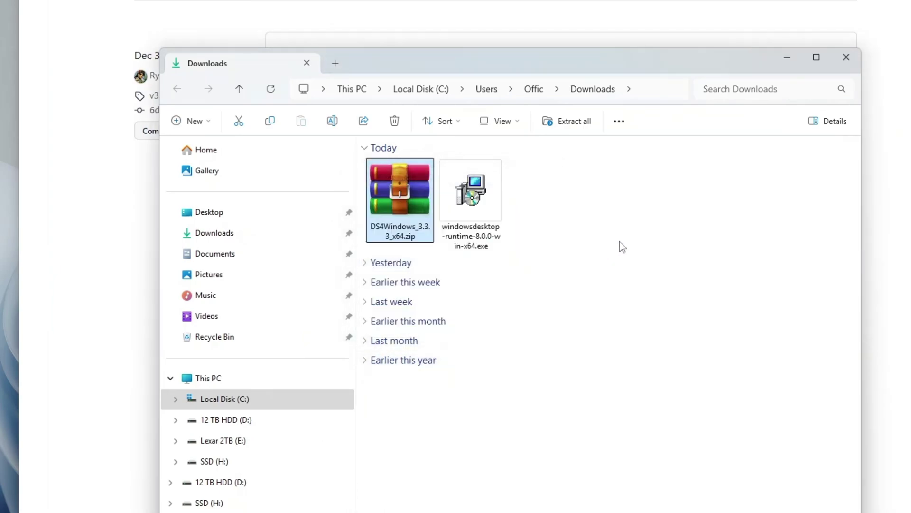
double_click(416, 433)
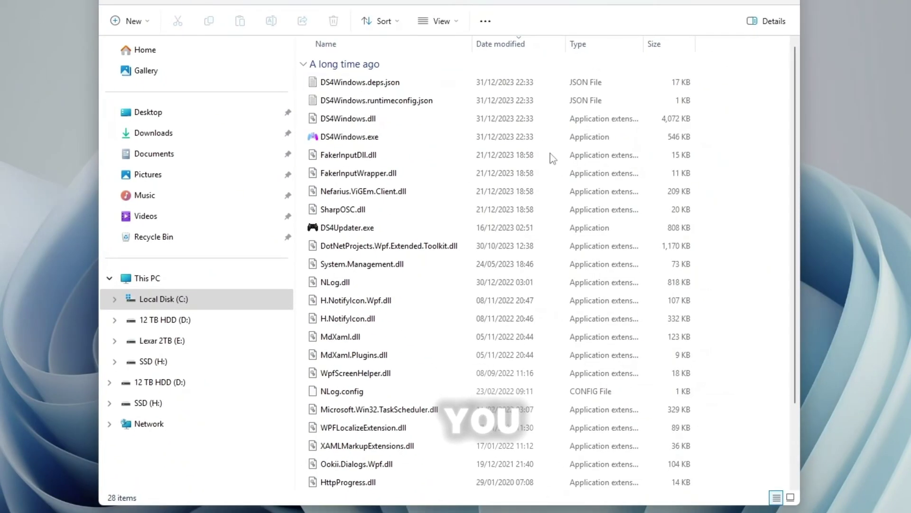
Launch DS4Windows.exe from the extracted folder and choose the Program Folder for saving profiles and settings.
click(390, 229)
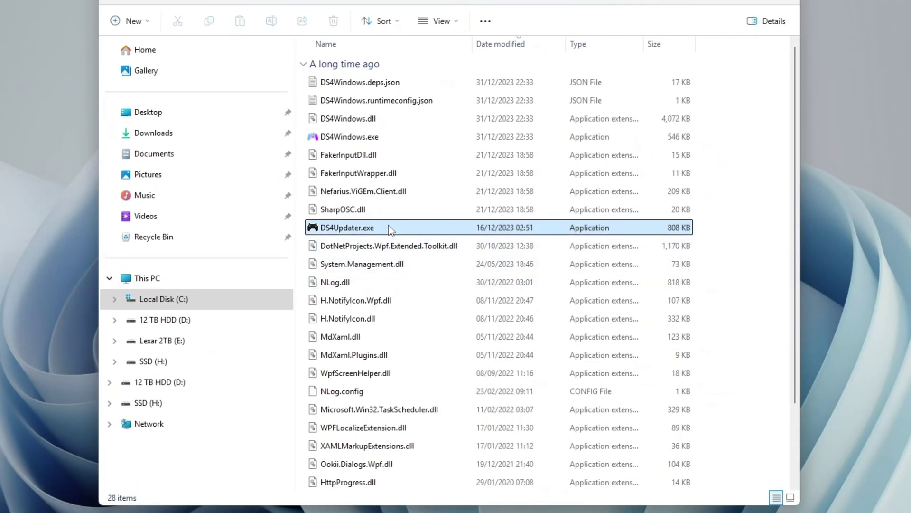
click(385, 138)
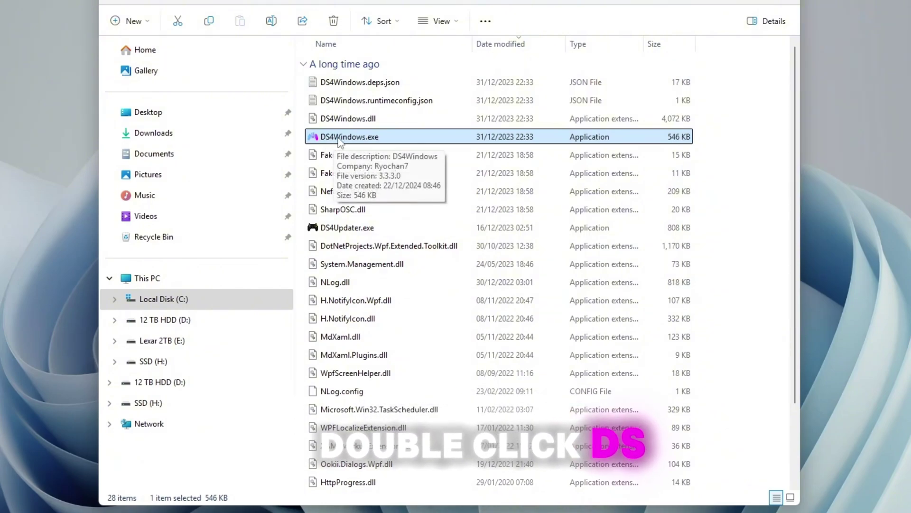
double_click(397, 138)
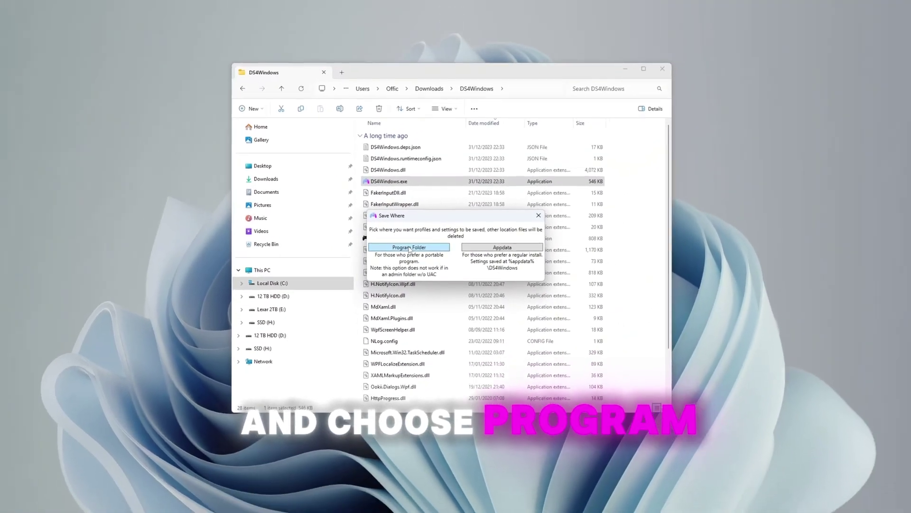
click(383, 243)
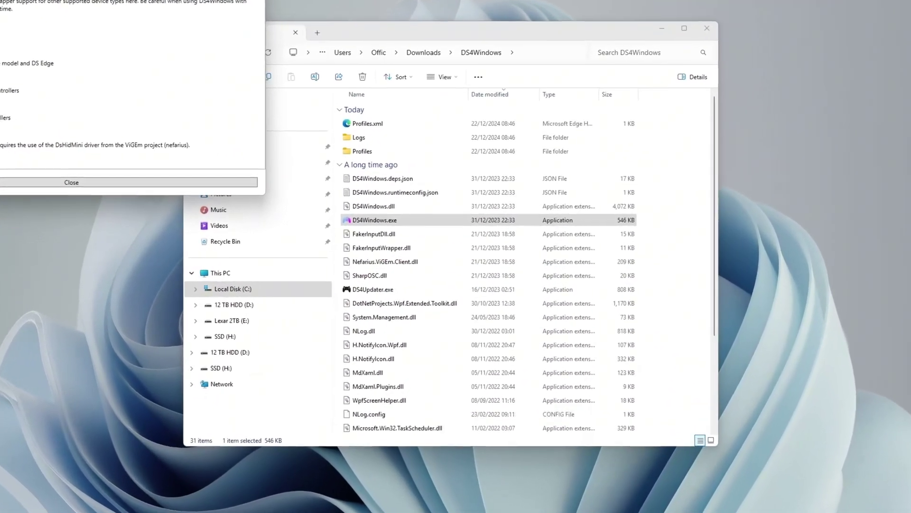
Enable DualSense Device Support alongside DS4 Device Support in the First Launch dialog and close it.
drag(156, 42, 479, 176)
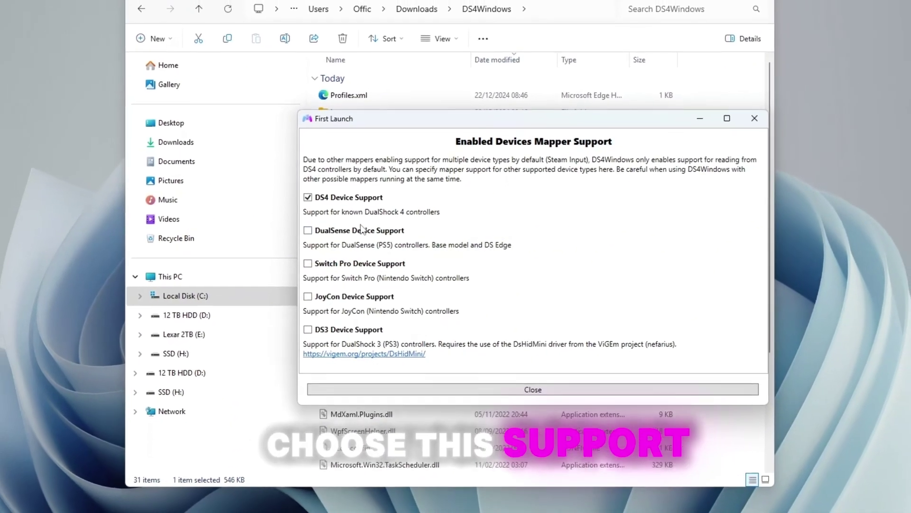
click(343, 229)
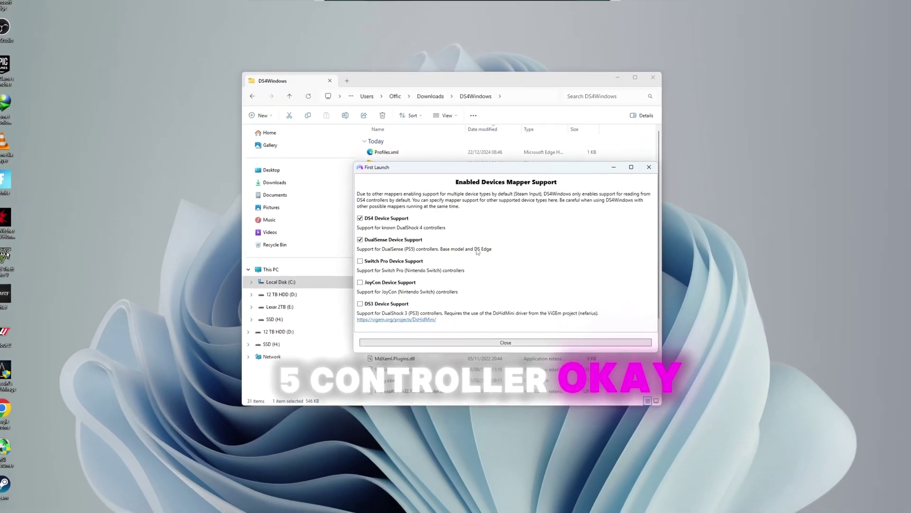
click(386, 216)
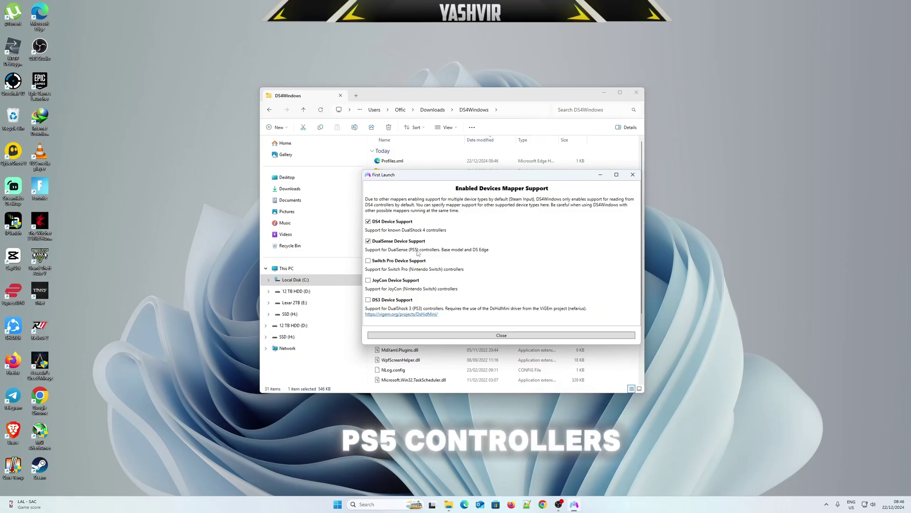
click(503, 336)
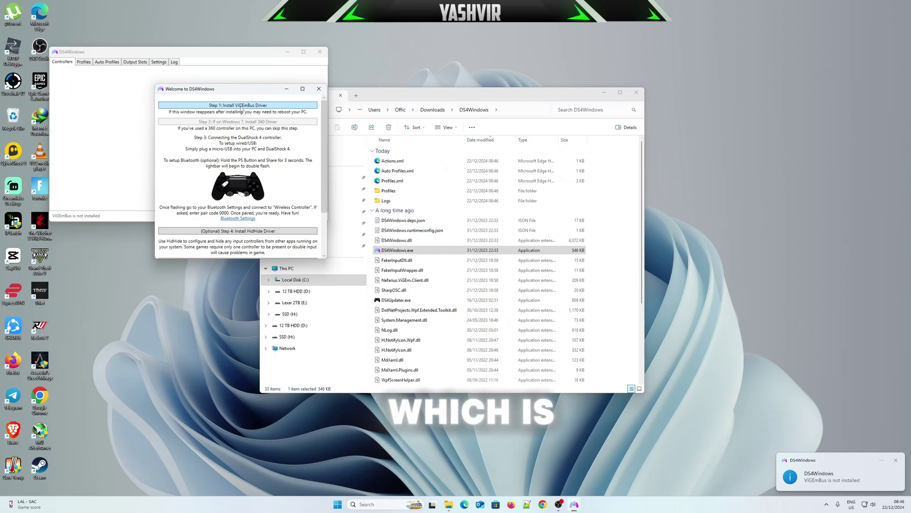
Install the ViGEmBus driver with the licence terms accepted and finish the DS4Windows welcome setup.
click(239, 106)
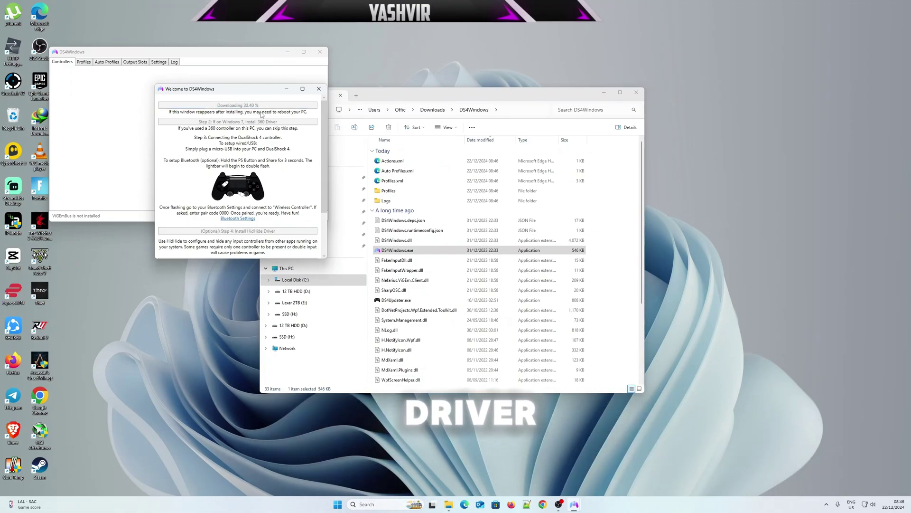
click(492, 307)
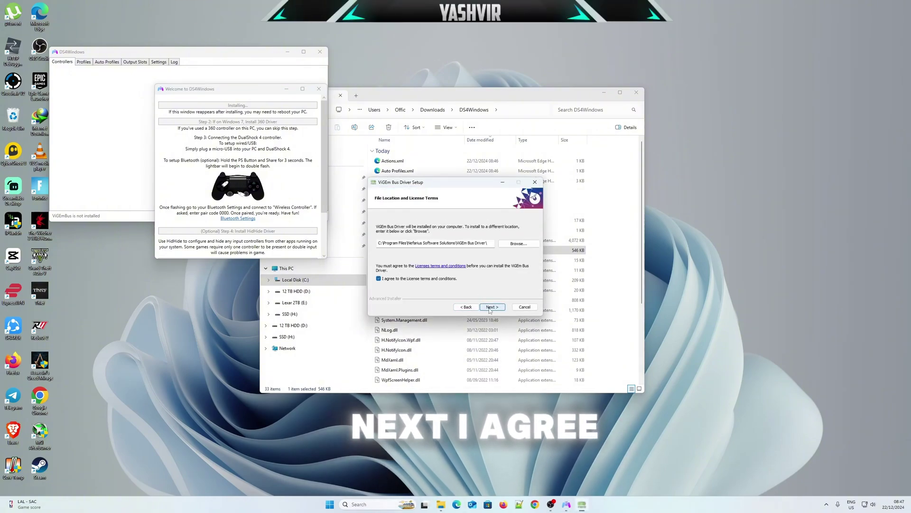
click(491, 307)
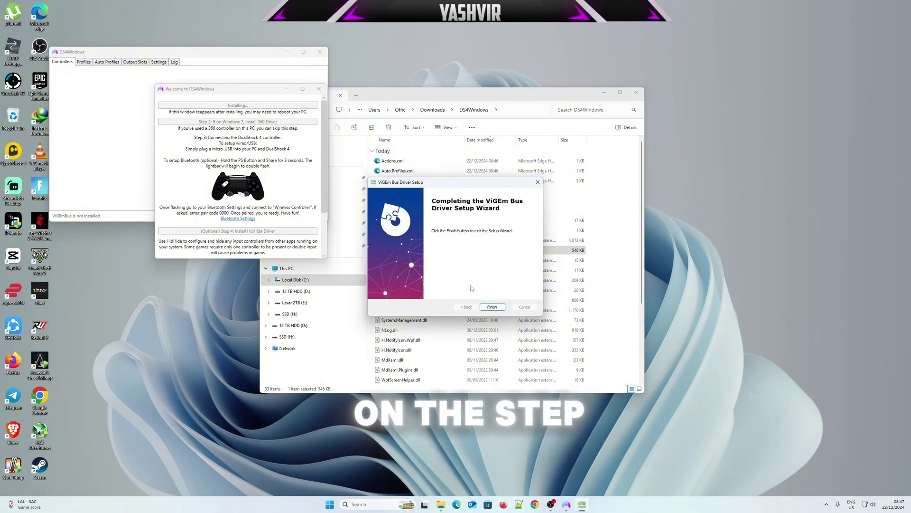
click(494, 308)
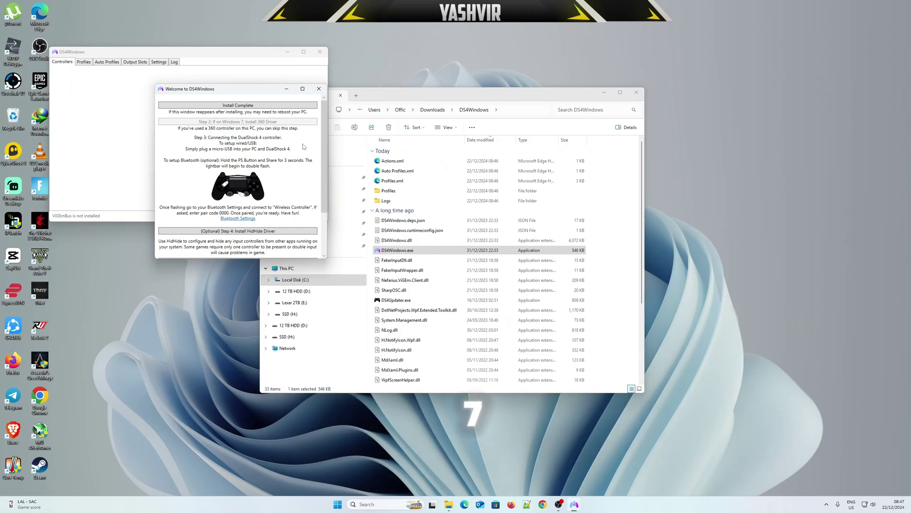
drag(323, 155, 324, 195)
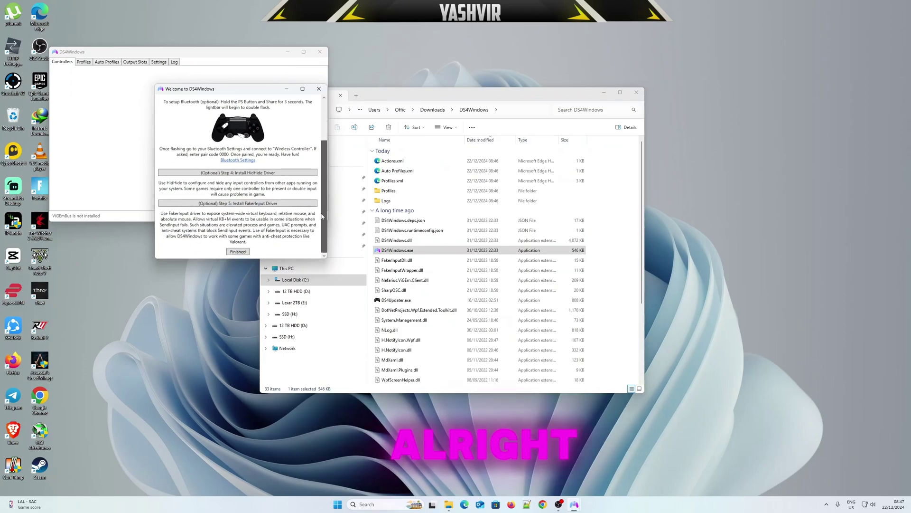
click(238, 252)
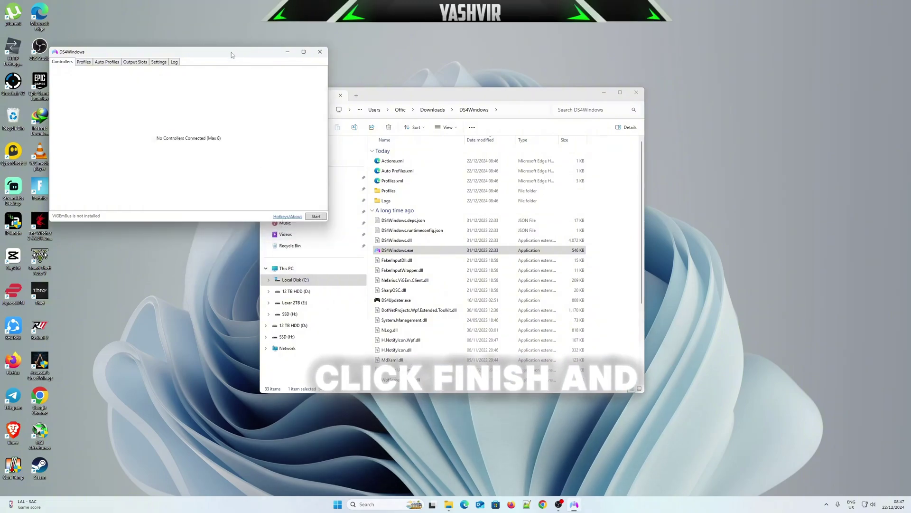
Move the DS4Windows window towards the middle of the desktop, enlarge it, and close the file explorer window behind it.
drag(231, 52, 399, 126)
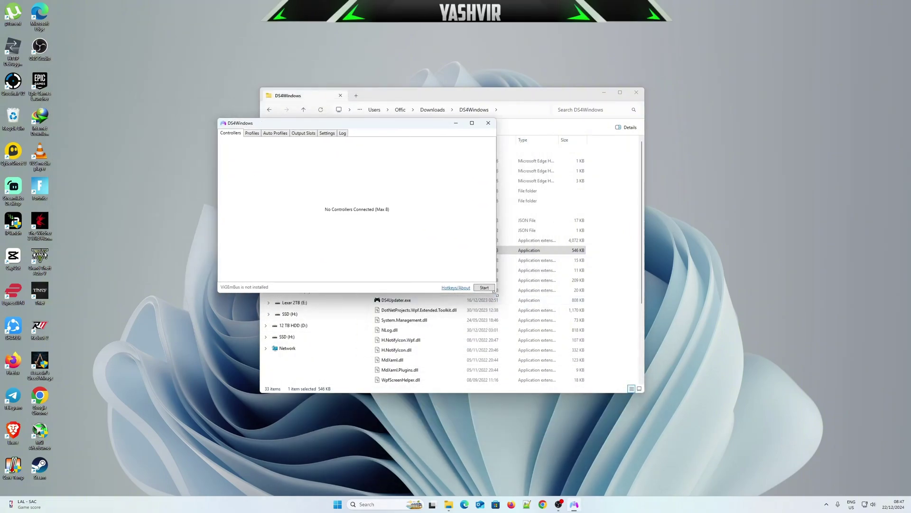
drag(494, 291, 543, 326)
click(637, 93)
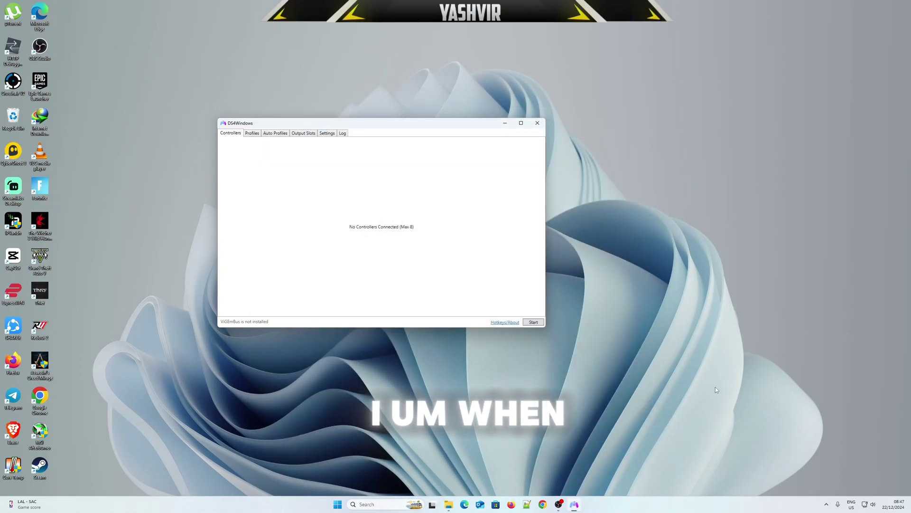
Turn on Bluetooth from the Windows quick settings.
click(826, 505)
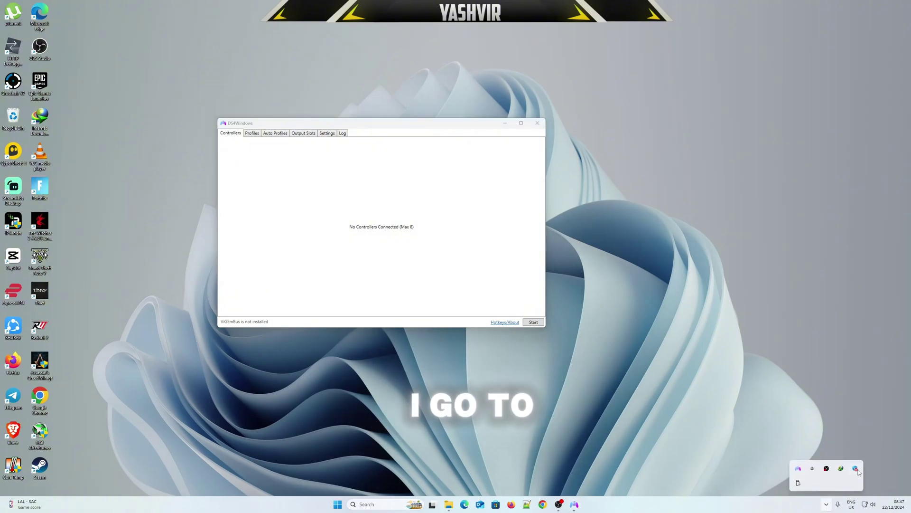
click(865, 504)
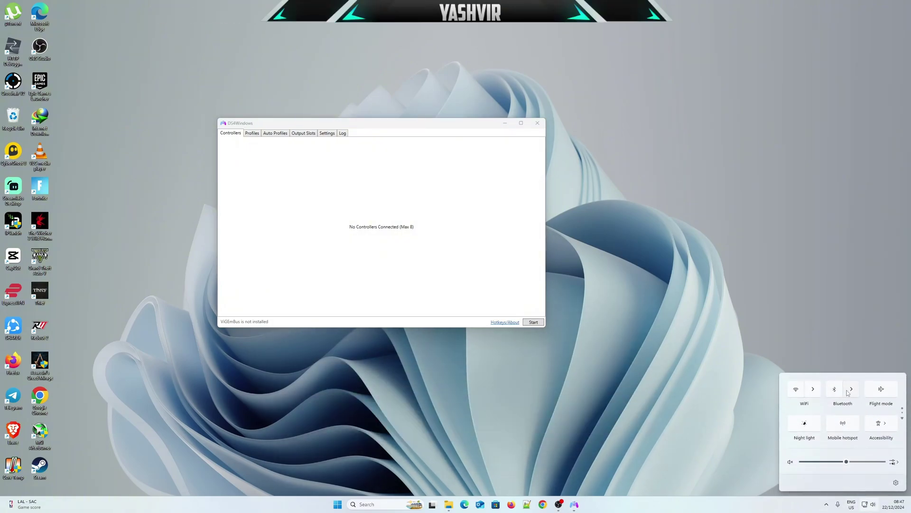
click(851, 389)
click(893, 357)
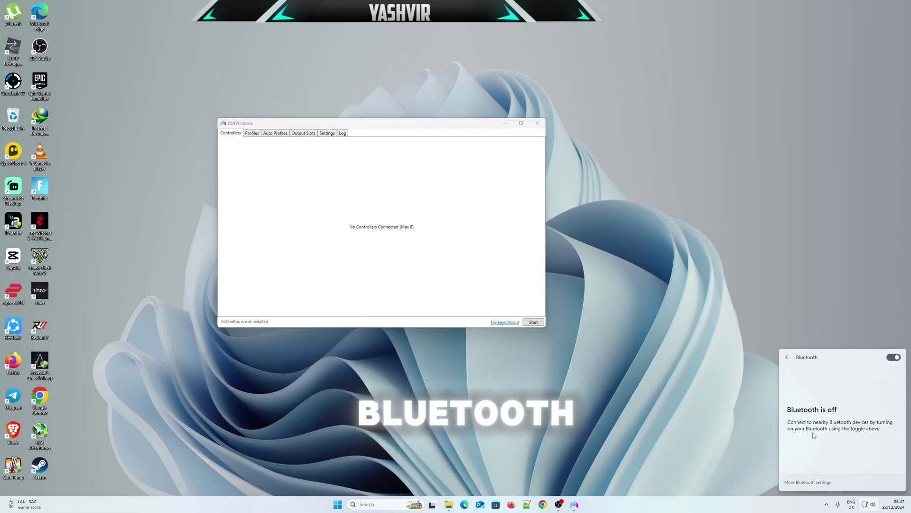
Add the DualSense Wireless Controller as a new Bluetooth device in the Windows Bluetooth & devices settings.
click(808, 482)
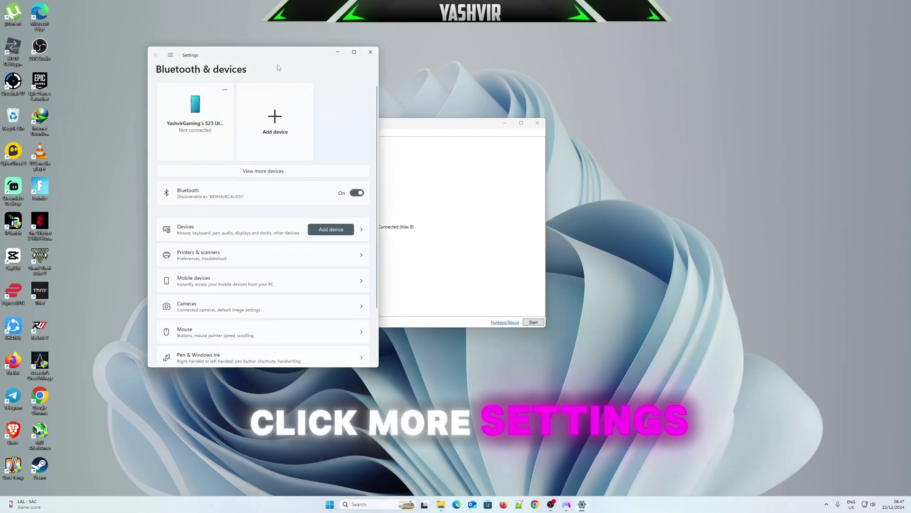
drag(282, 57, 309, 57)
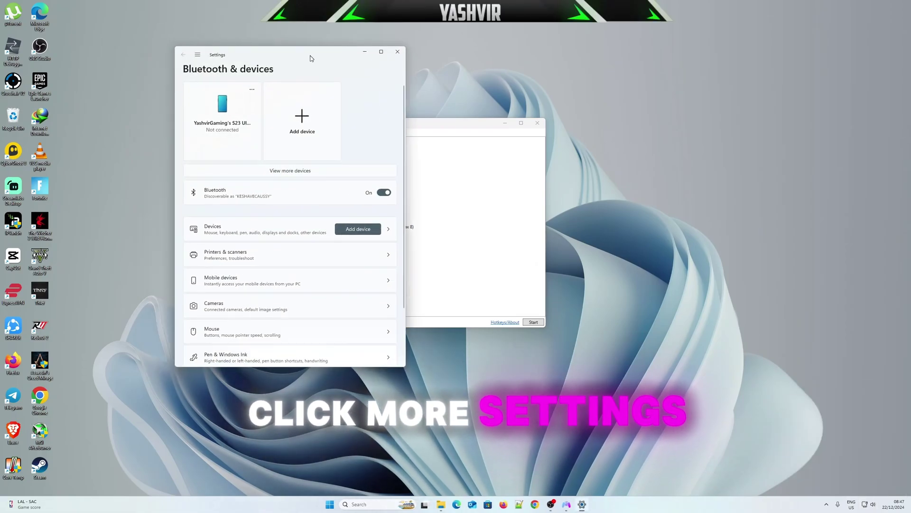
click(311, 132)
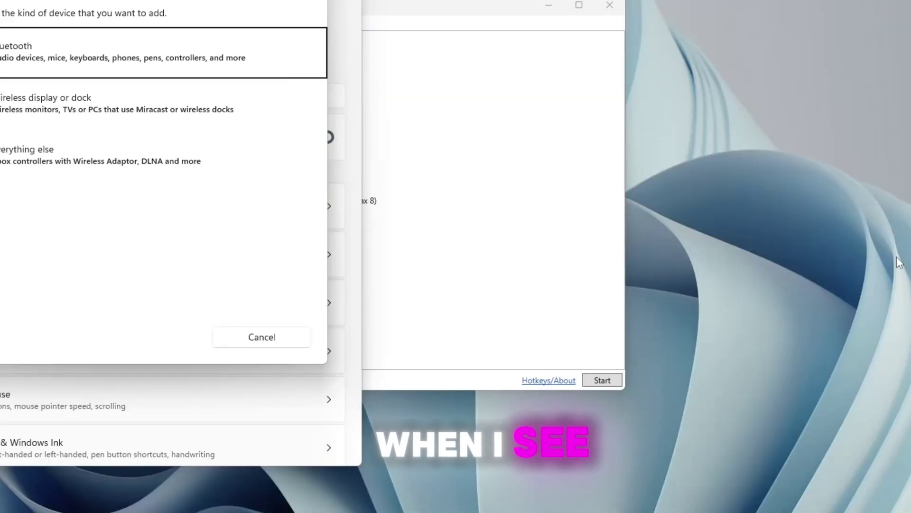
click(169, 67)
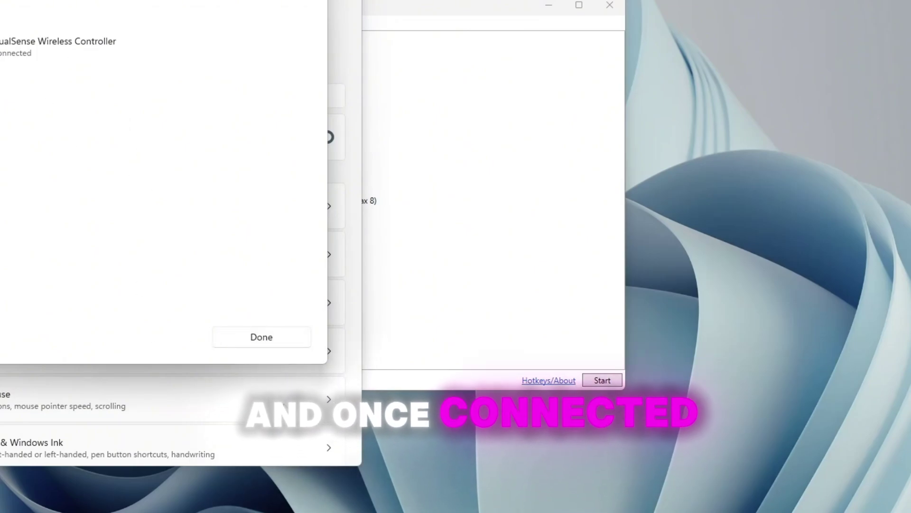
click(261, 336)
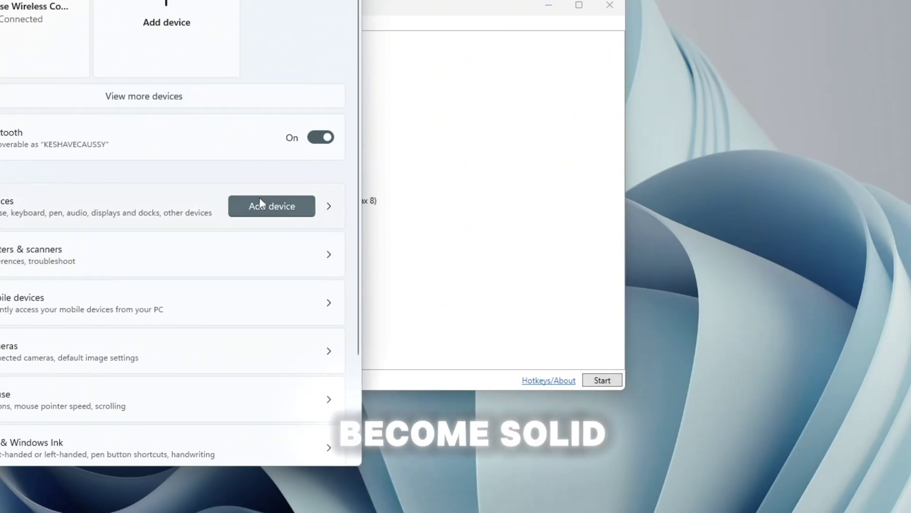
Check the DS4Windows device options for DS4 and DualSense Controller Support.
click(429, 126)
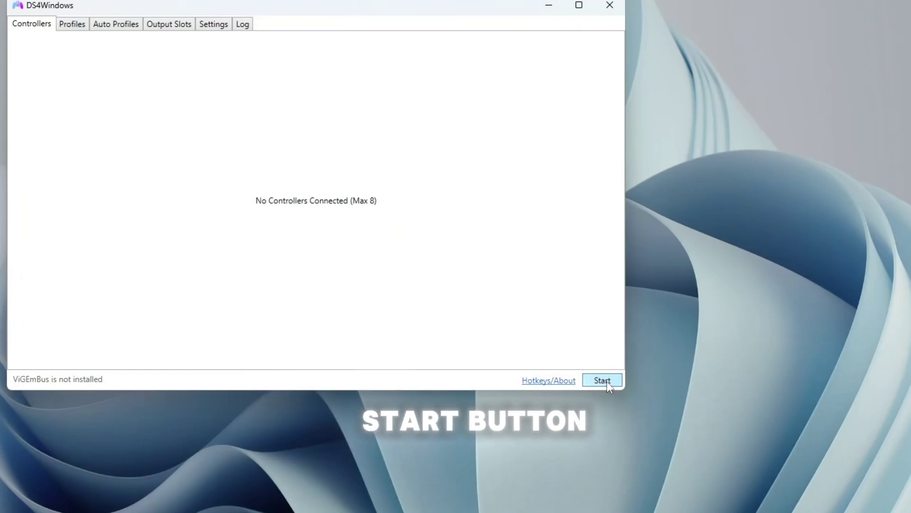
click(213, 25)
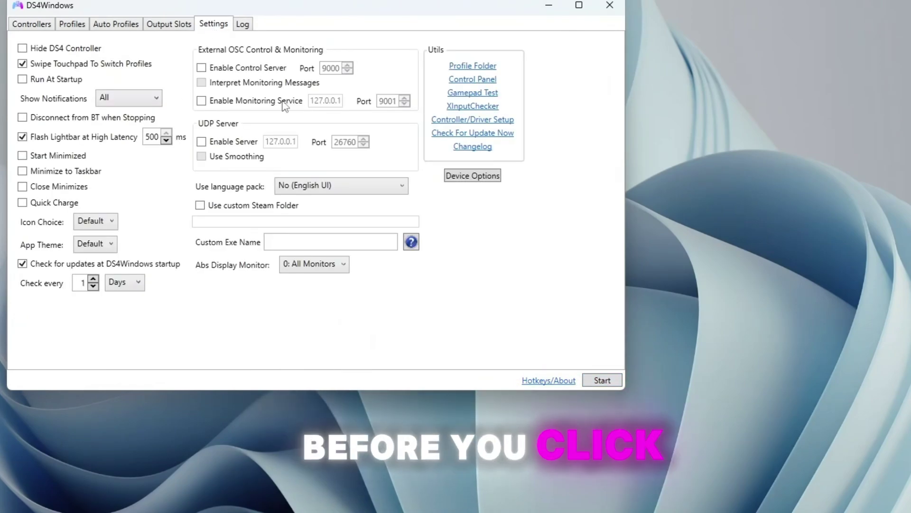
click(470, 176)
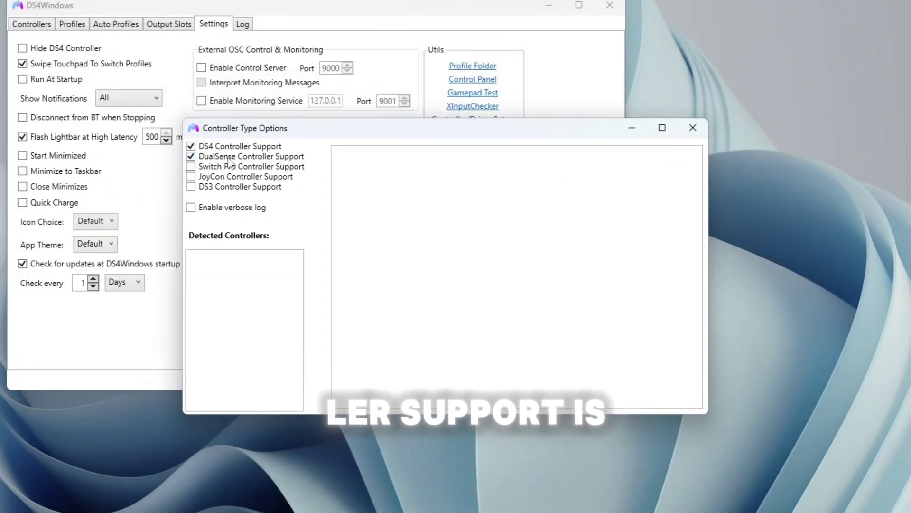
click(693, 127)
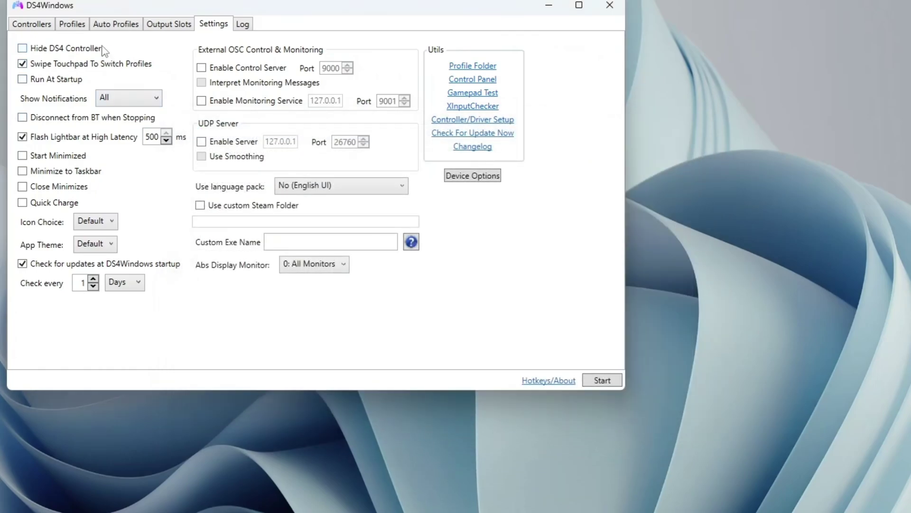
Start controller detection in DS4Windows, view the profiles available for the DualSense, and close the window.
click(34, 23)
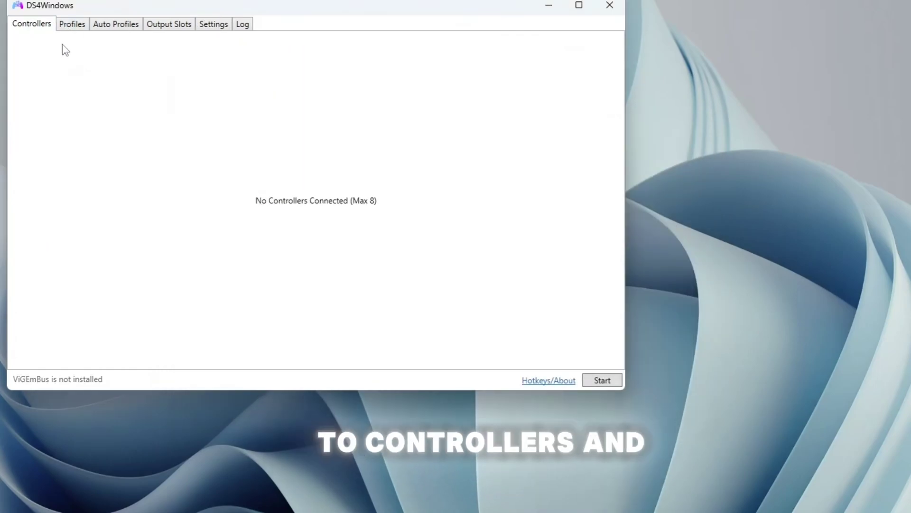
click(601, 382)
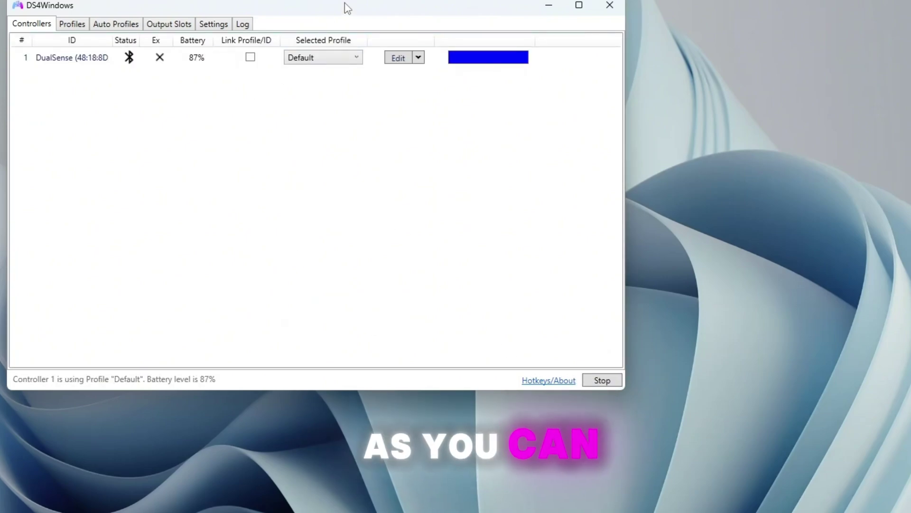
drag(346, 8, 492, 40)
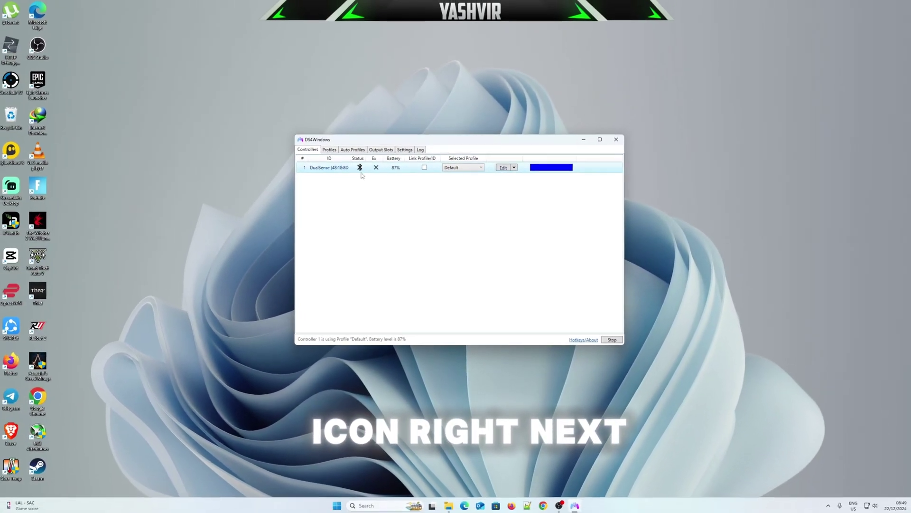
click(467, 168)
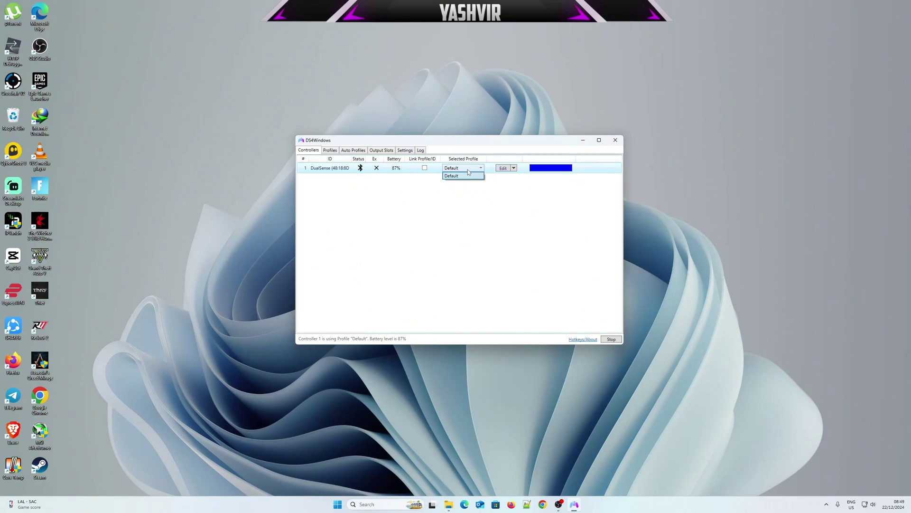
key(alt+F4)
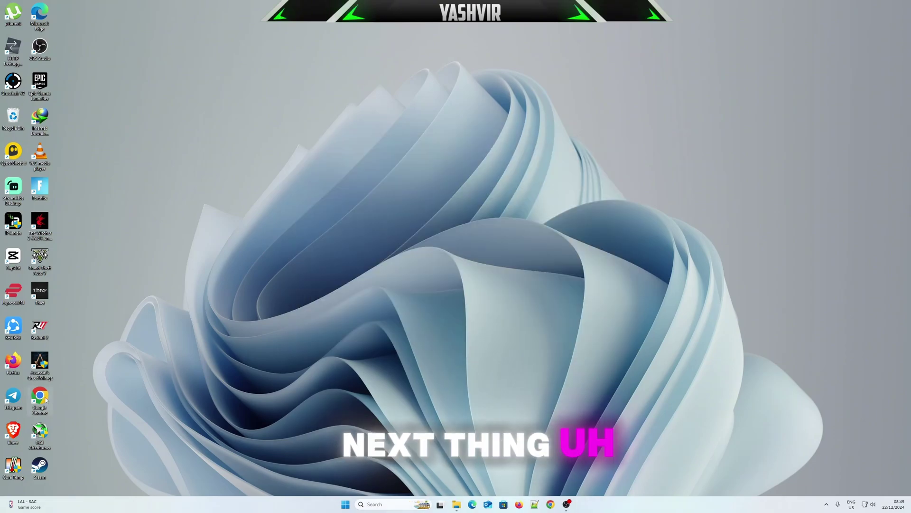
Move the Assassin's Creed Mirage shortcut to the middle of the desktop and check whether Steam is running in the background.
drag(40, 361, 467, 153)
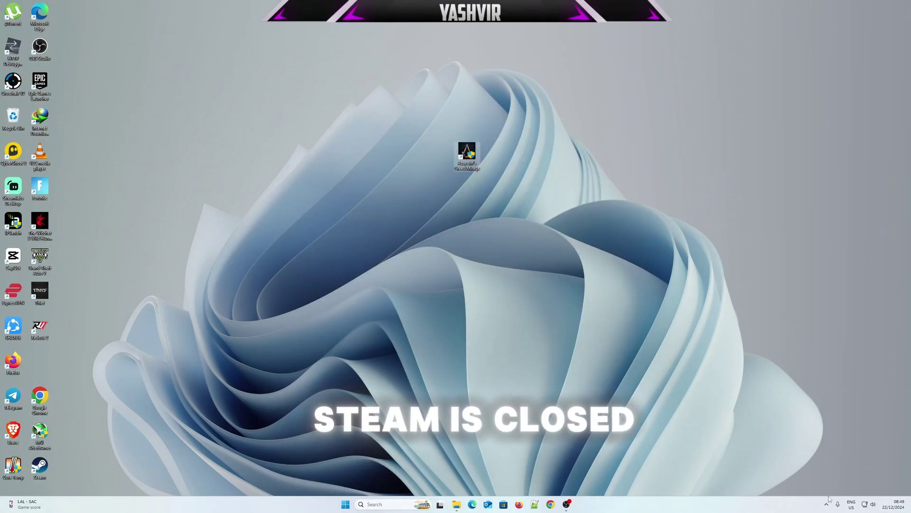
click(826, 504)
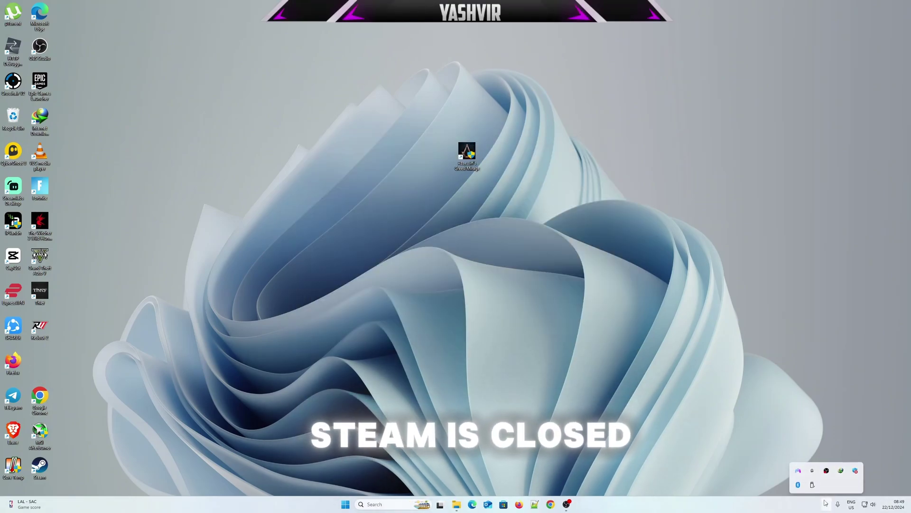
Launch Steam and try to remove the non-Steam game ACMirage from its library.
click(47, 472)
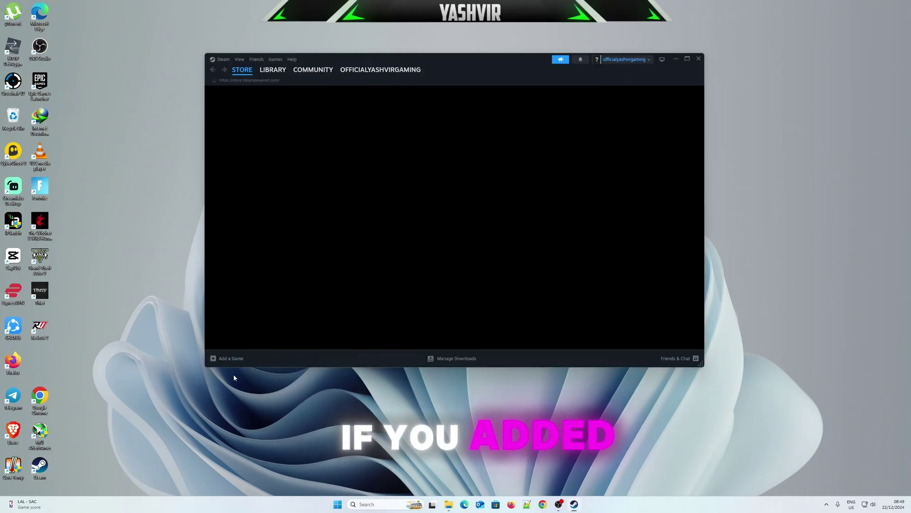
click(246, 358)
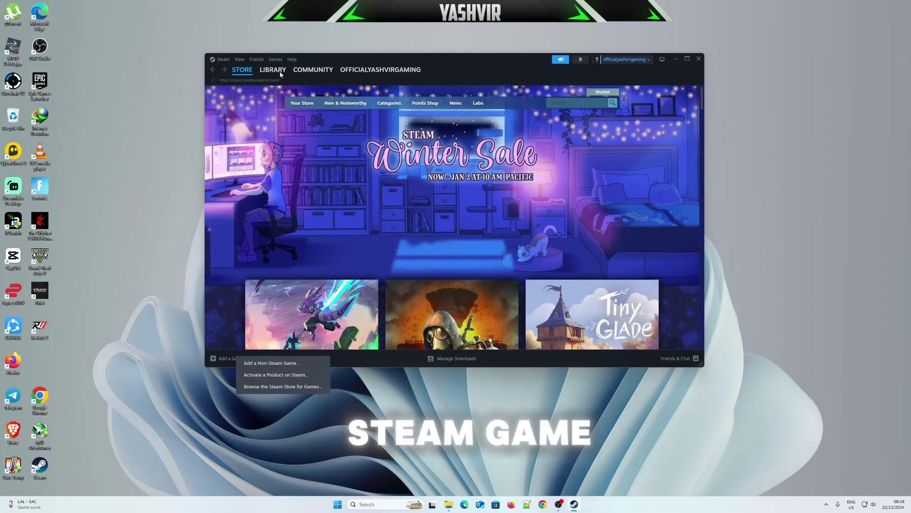
click(279, 71)
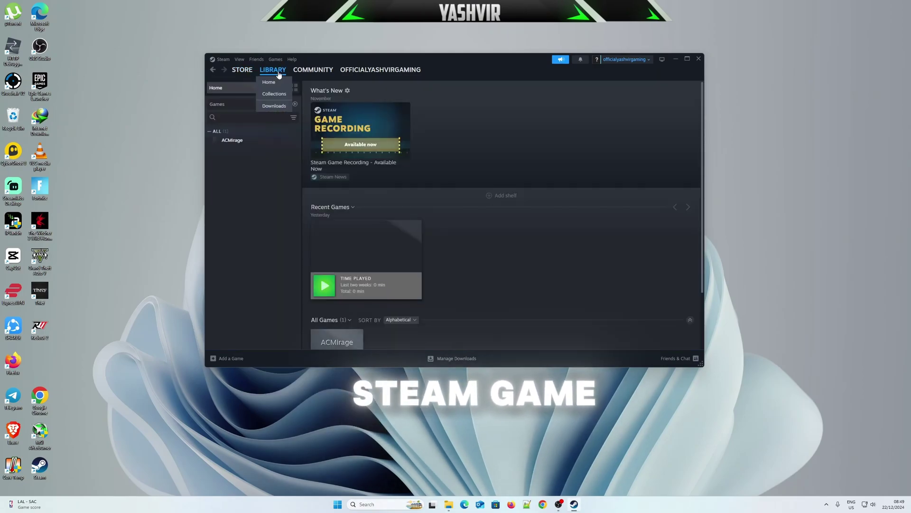
right_click(255, 143)
mouse_move(275, 183)
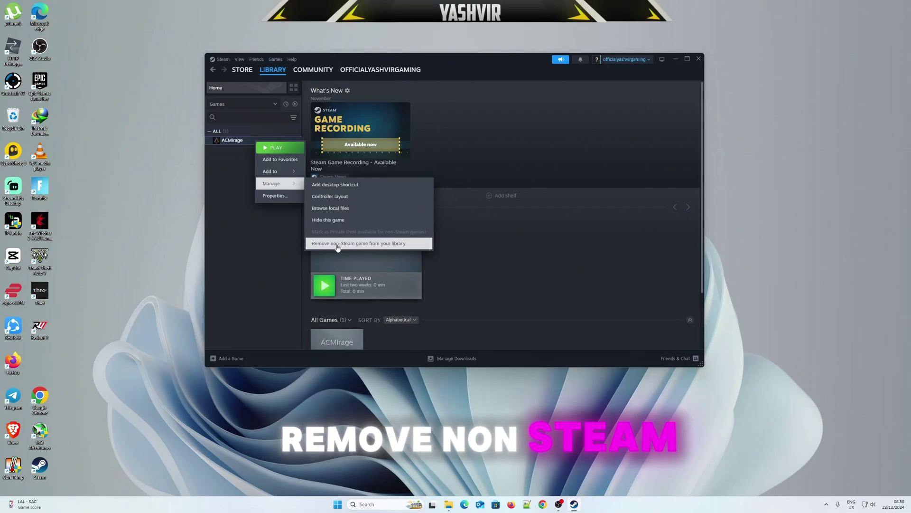
click(385, 244)
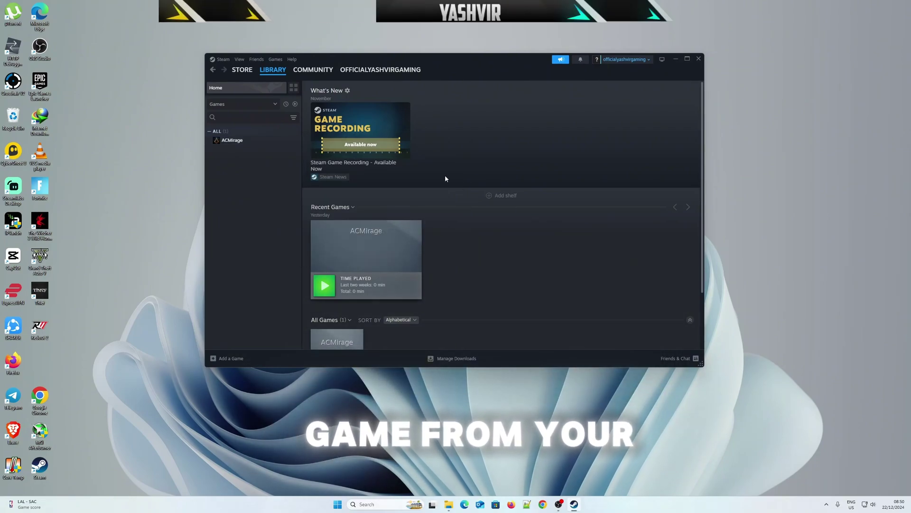
Close the Steam window and exit Steam completely so it no longer runs in the background.
click(699, 58)
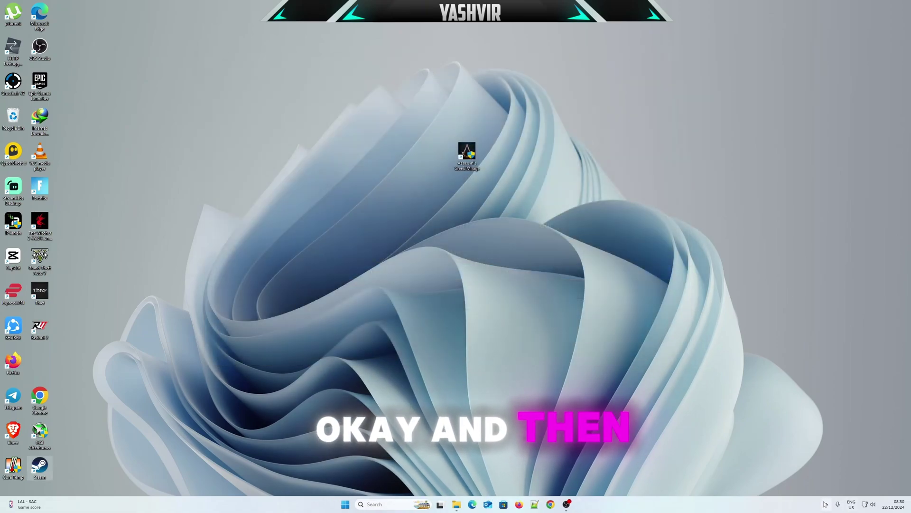
click(826, 504)
right_click(812, 468)
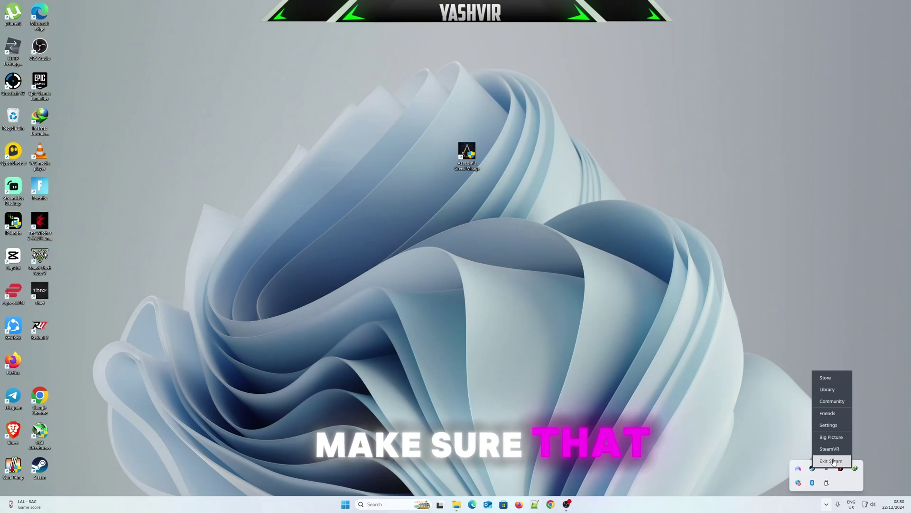
click(832, 461)
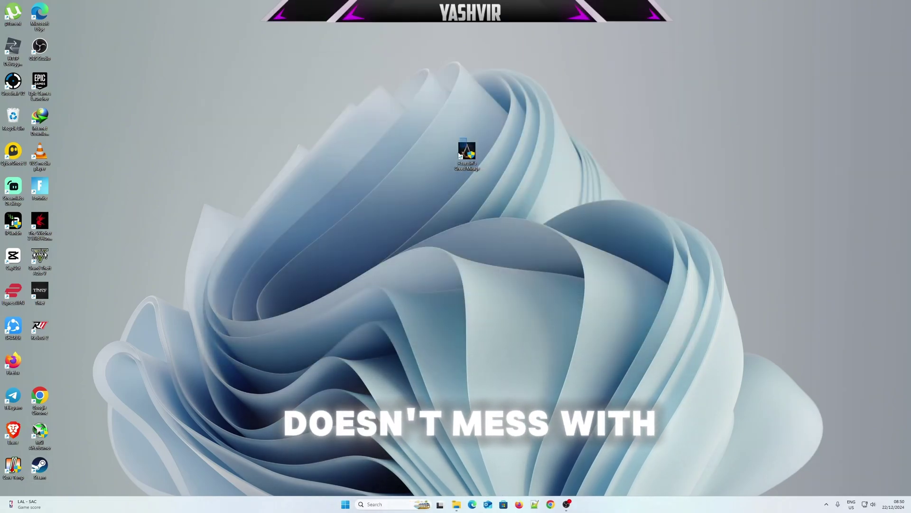
Switch to Assassin's Creed Mirage and open the Input Mode choices in its Controls options.
mouse_move(468, 138)
mouse_down()
mouse_move(326, 261)
mouse_move(468, 156)
mouse_up()
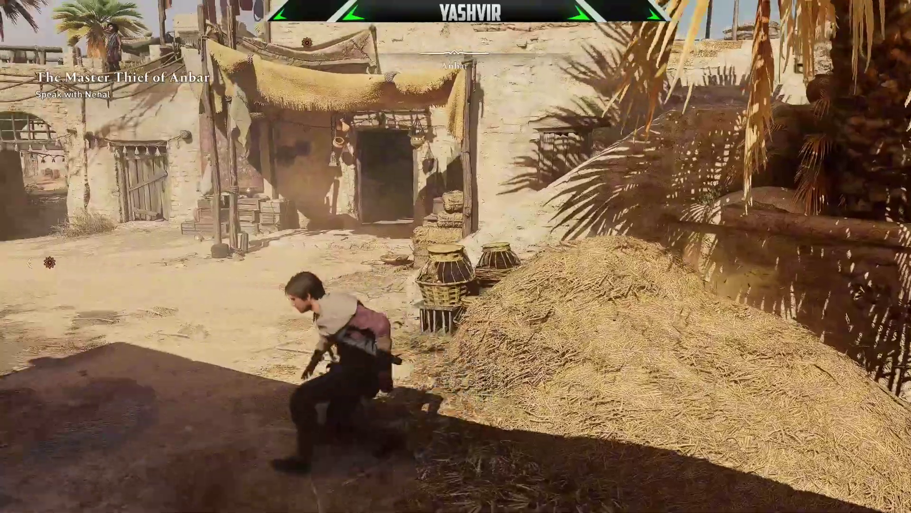
key(m)
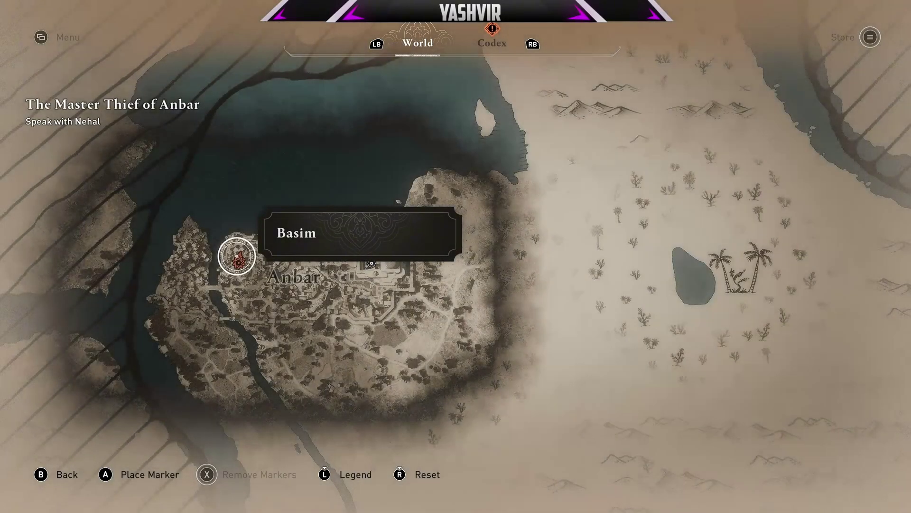
key(Escape)
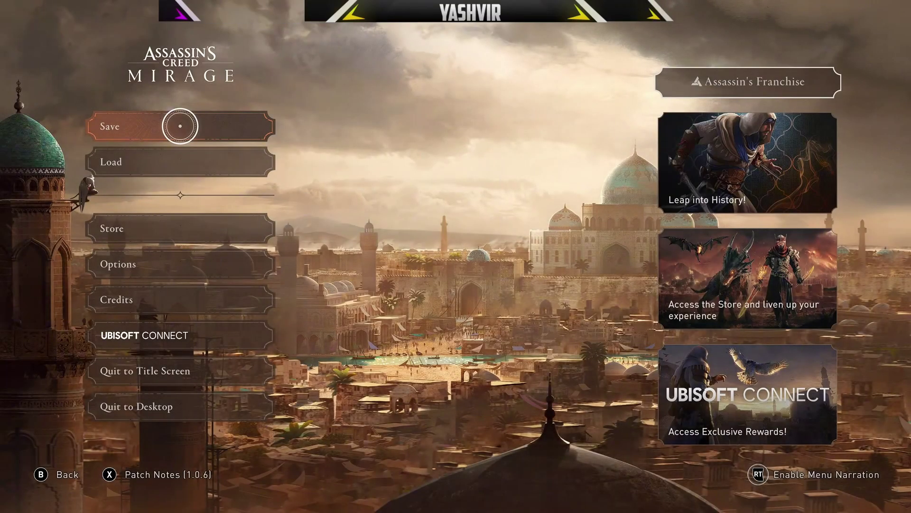
click(179, 264)
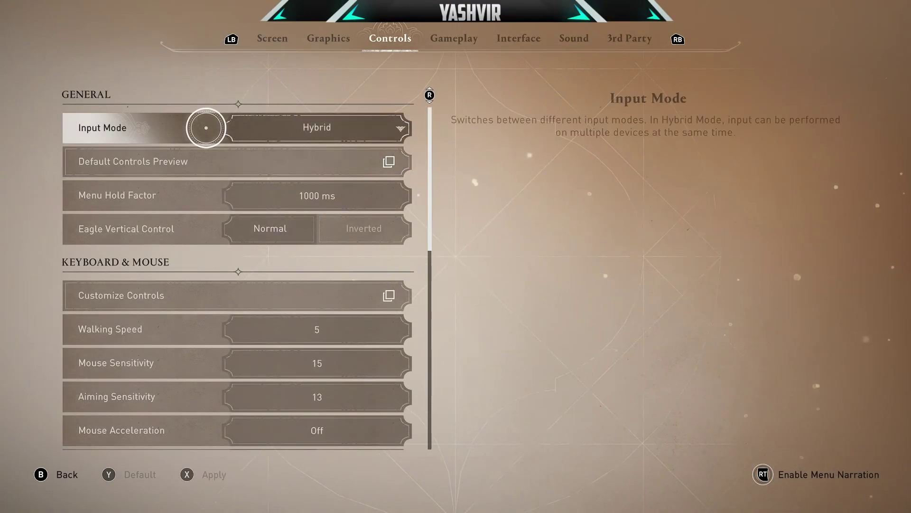
click(206, 128)
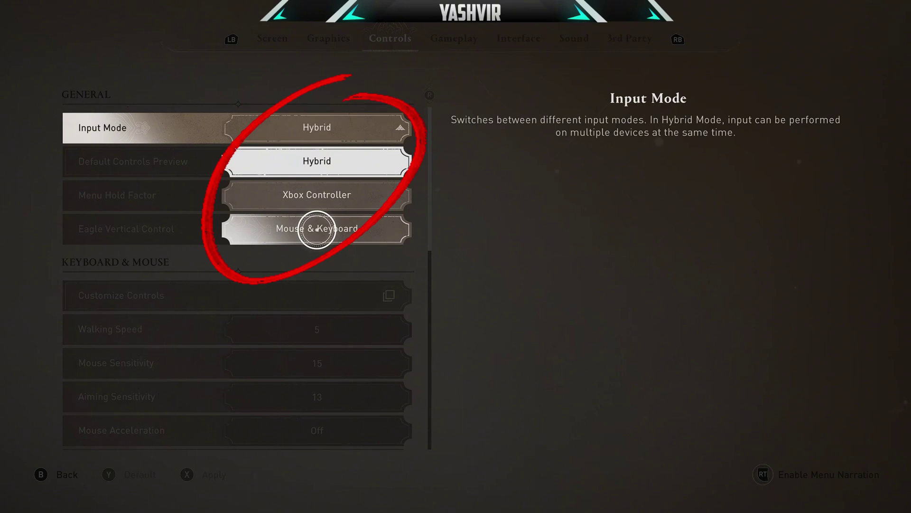